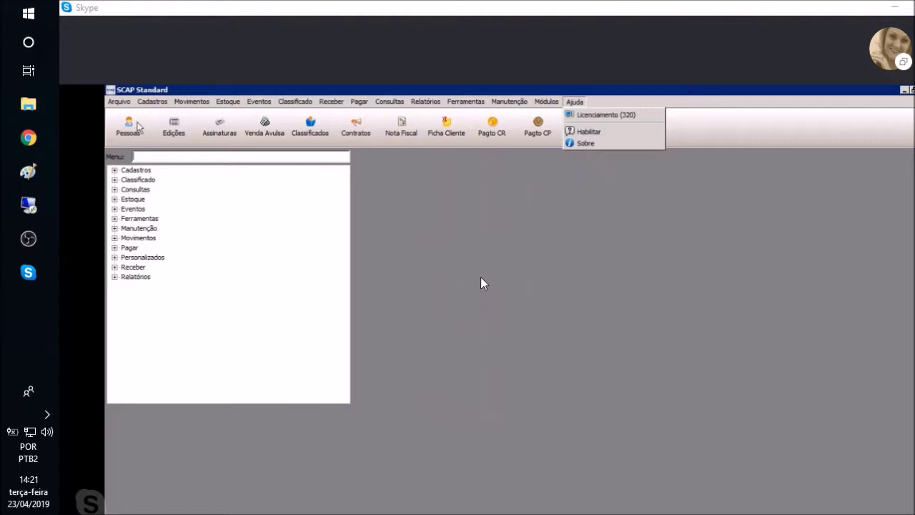
Open the empty Cadastro de Pessoas form from the Pessoas toolbar button
left_click(127, 123)
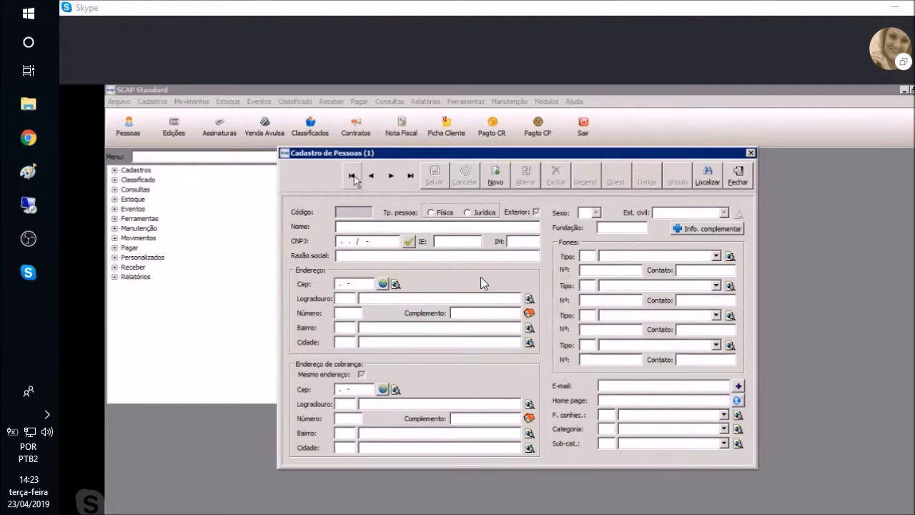
Jump to the first person record, ASPIN (código 1)
left_click(352, 176)
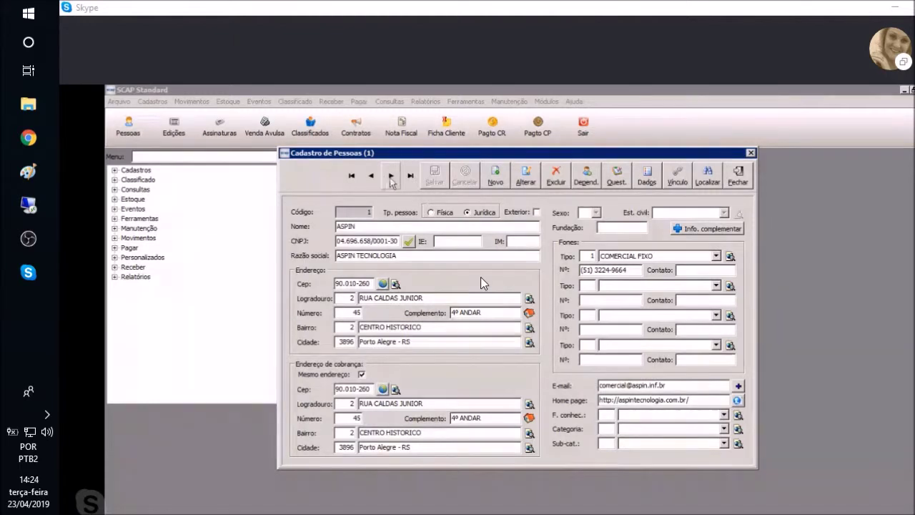
Advance to the next person record, HC NOTICIAS (código 3), in Tubarão - SC
left_click(390, 178)
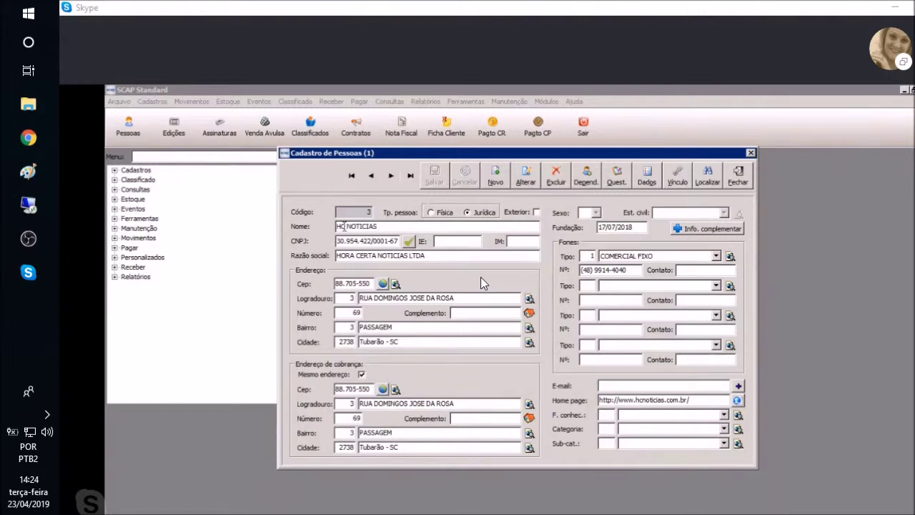
Move back and forth between the ASPIN and HC NOTICIAS records with the navigation arrows
left_click(409, 177)
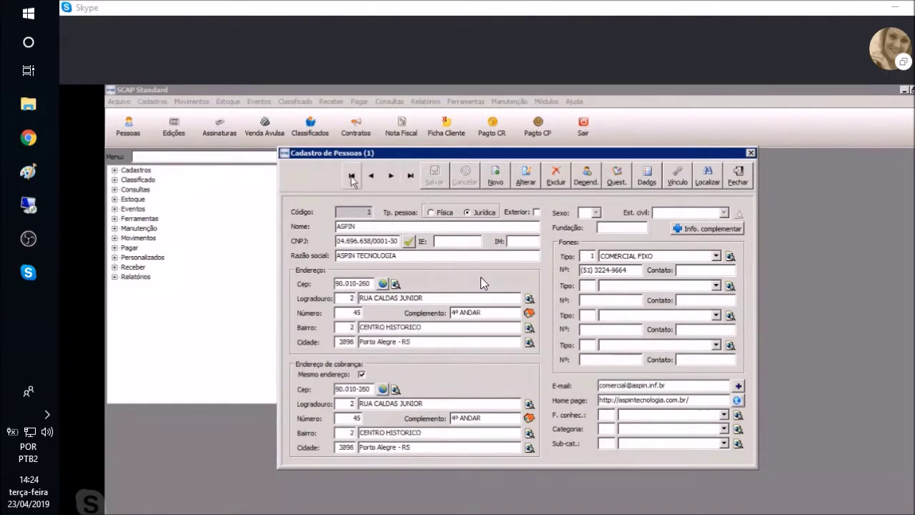
left_click(404, 178)
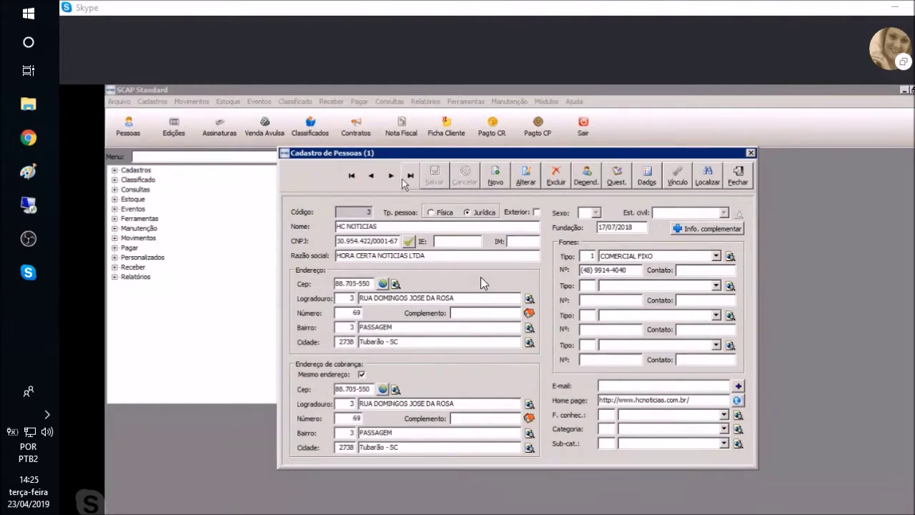
left_click(351, 177)
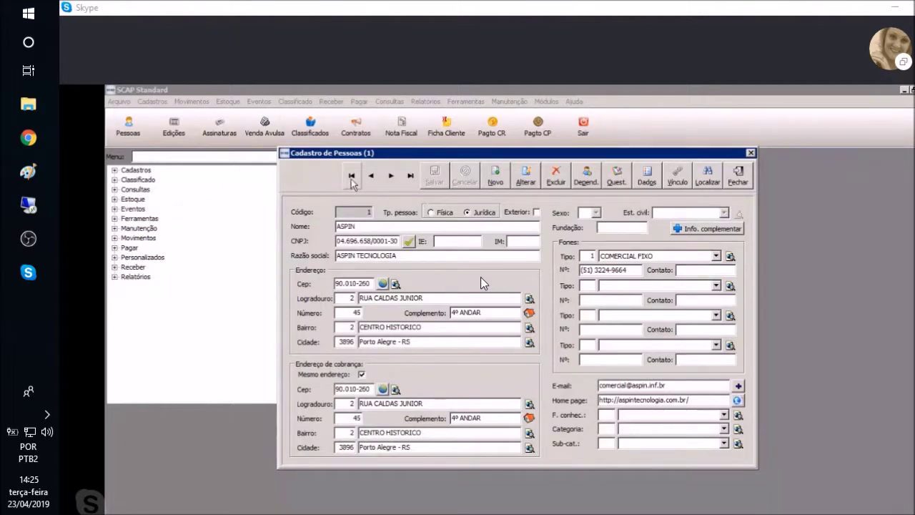
left_click(391, 176)
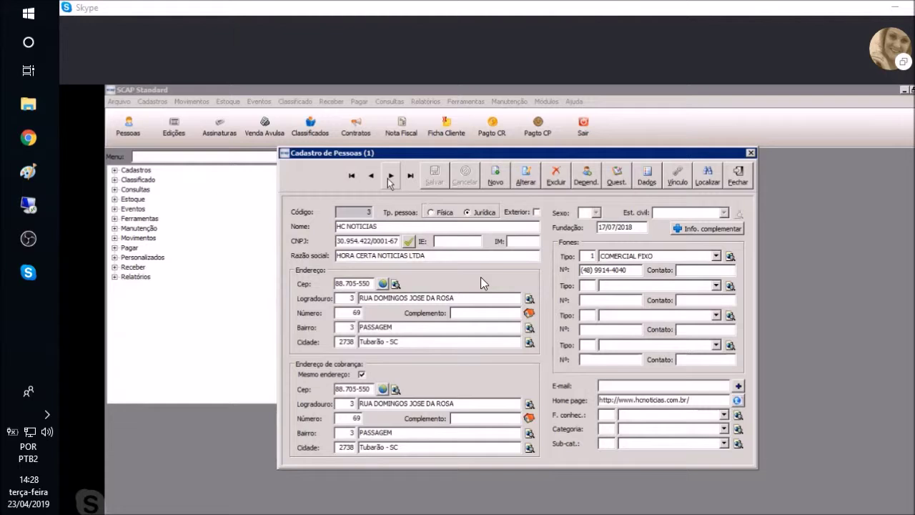
left_click(582, 178)
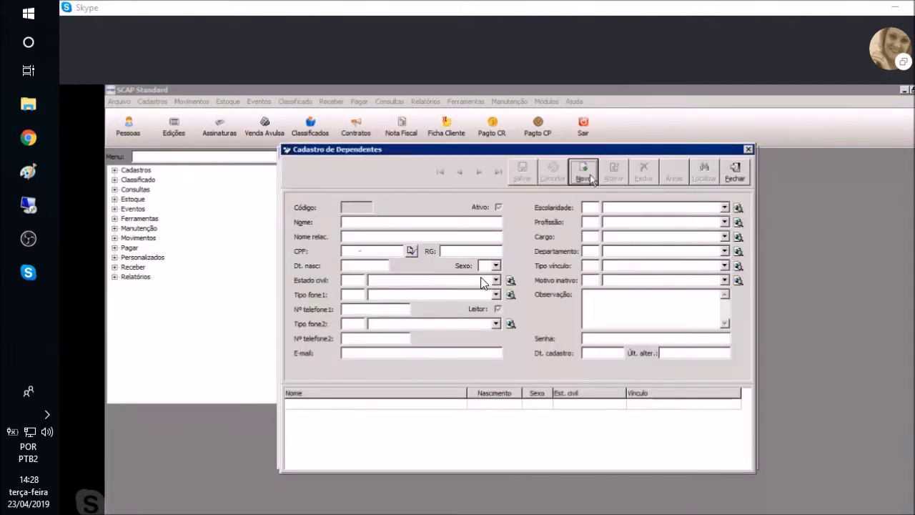
left_click(746, 179)
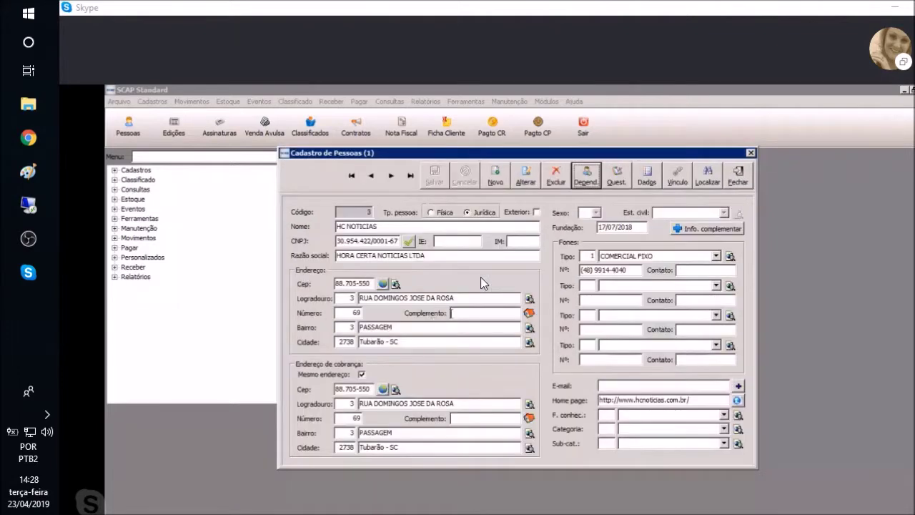
left_click(592, 174)
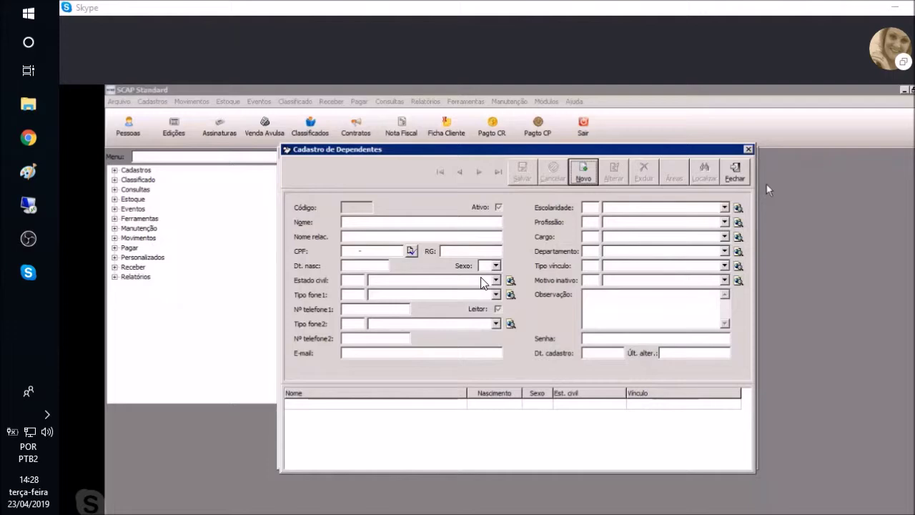
left_click(734, 173)
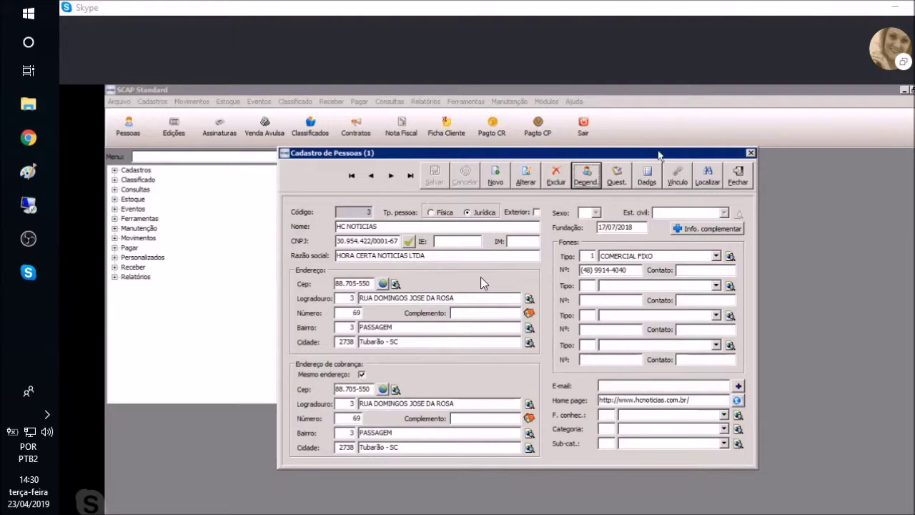
left_click(697, 179)
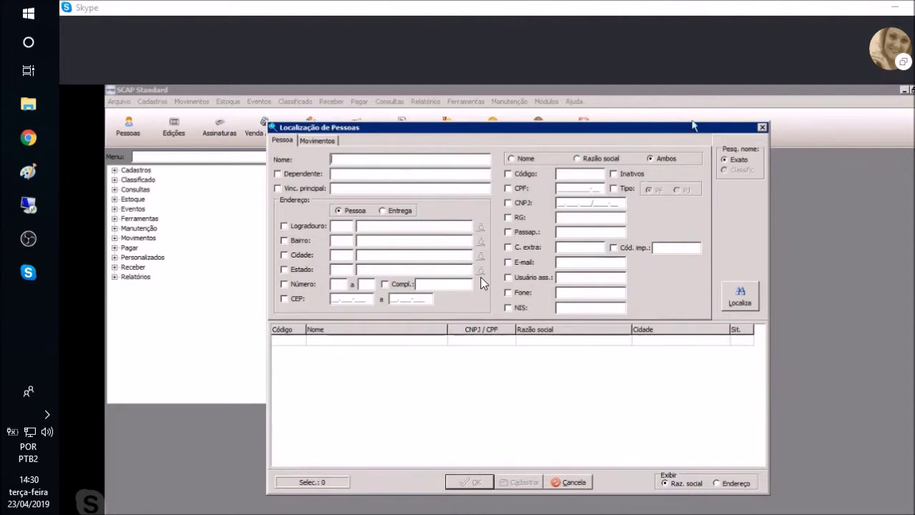
left_click(763, 127)
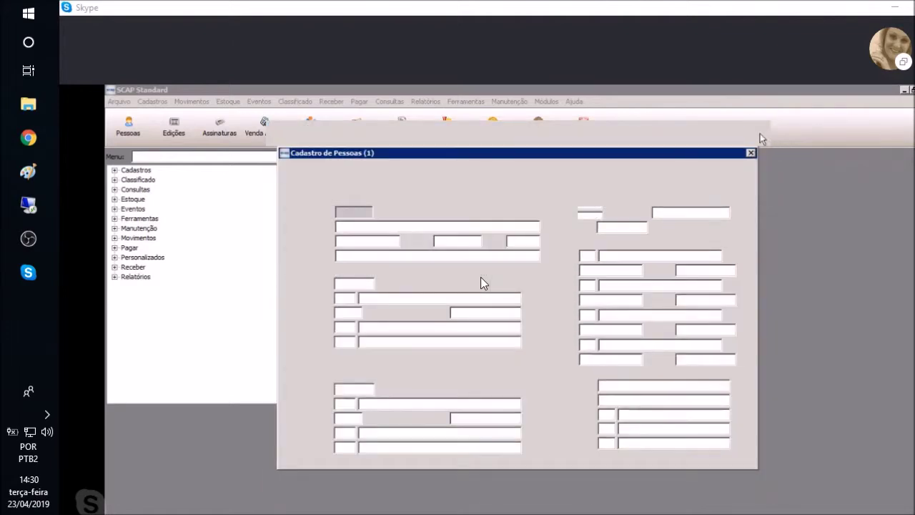
left_click(710, 178)
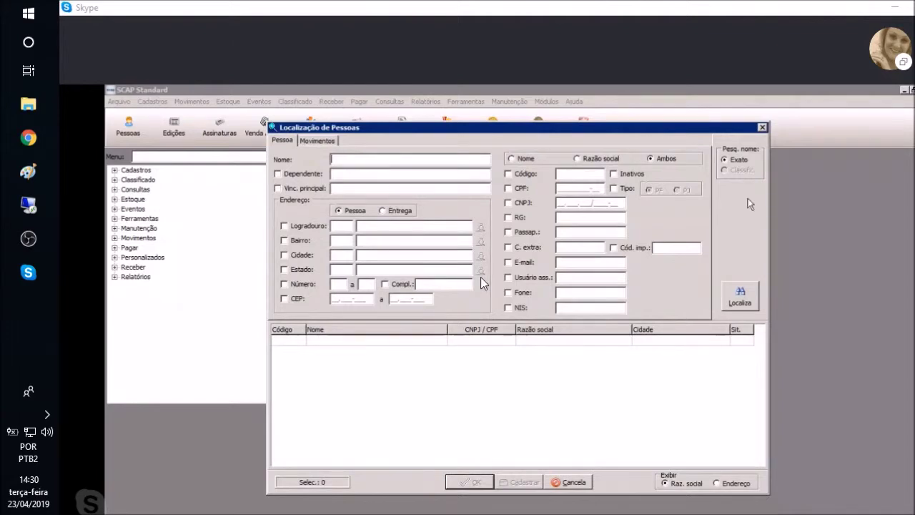
left_click(763, 127)
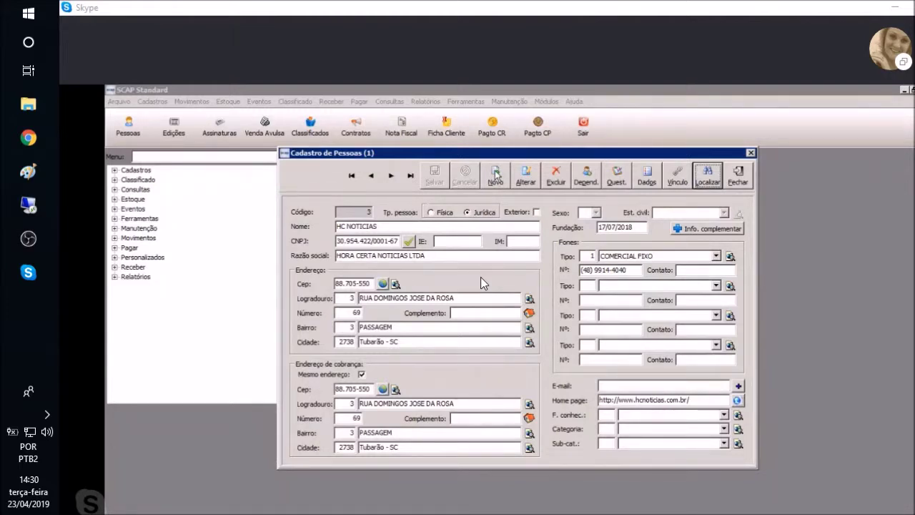
Start a new blank person record, then close the Cadastro de Pessoas form
left_click(495, 175)
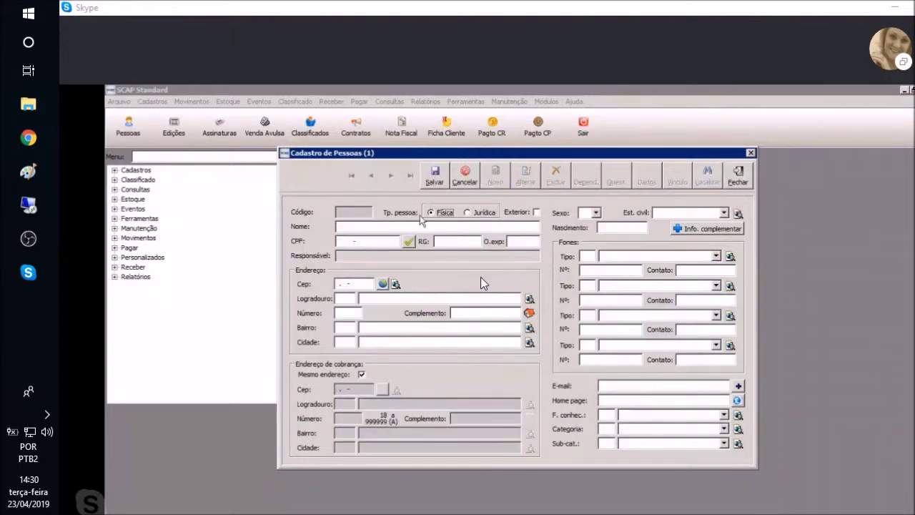
left_click(358, 227)
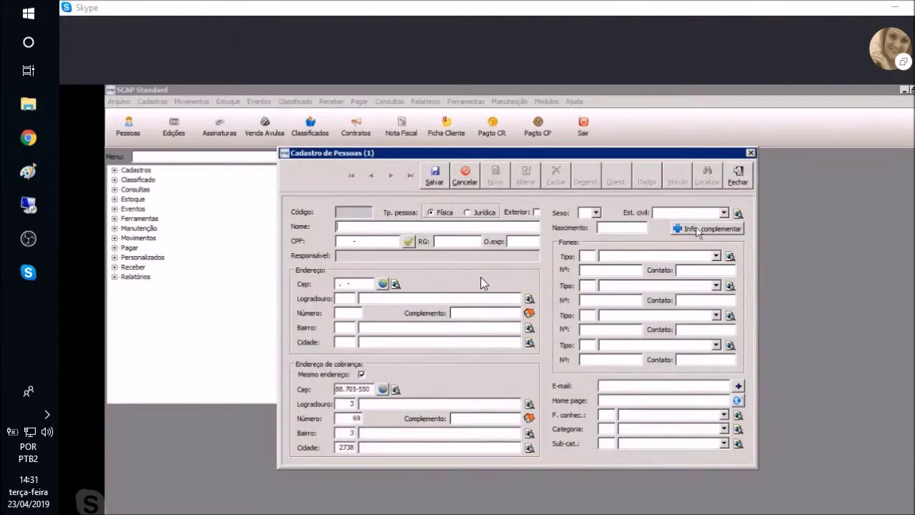
left_click(751, 153)
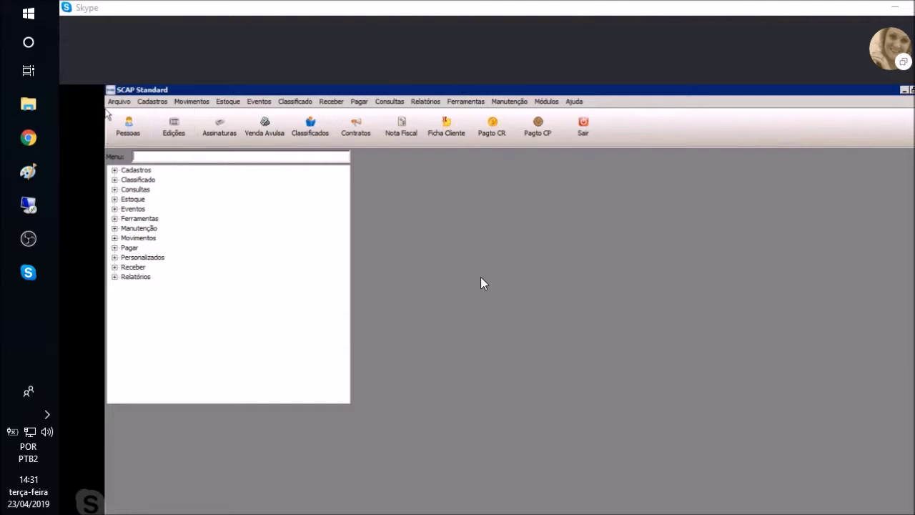
Reopen Cadastro de Pessoas, now showing HC NOTICIAS (código 3)
left_click(126, 127)
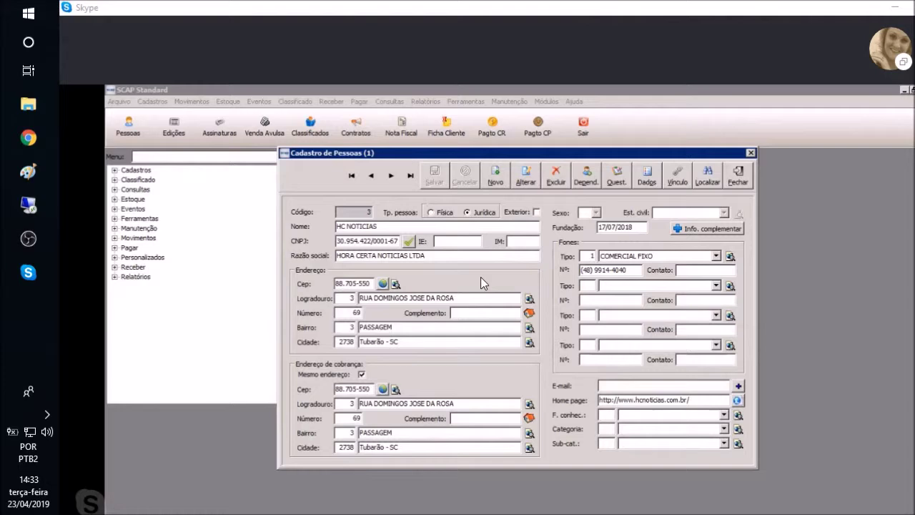
Open the Localização de Pessoas search window with blank criteria
left_click(707, 176)
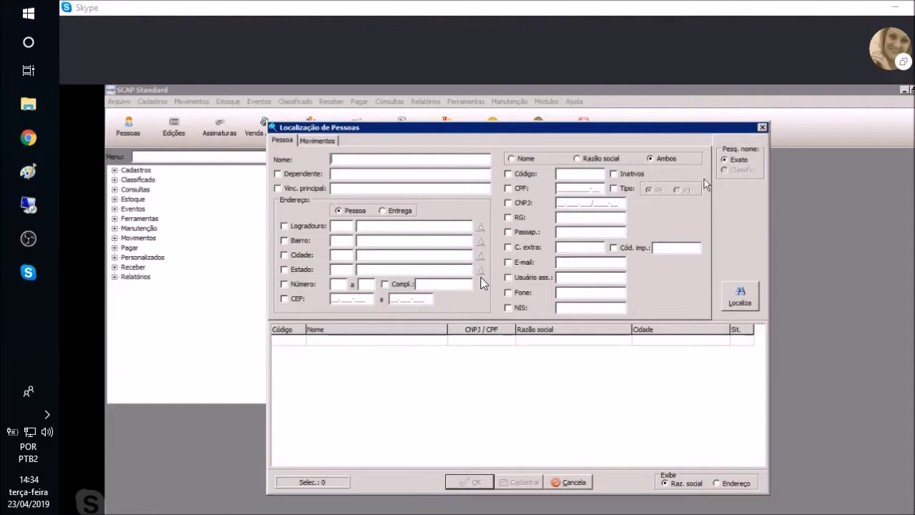
Search people by Nome 'HC', finding HC NOTICIAS (código 3) in Tubarão
type("HC")
left_click(748, 298)
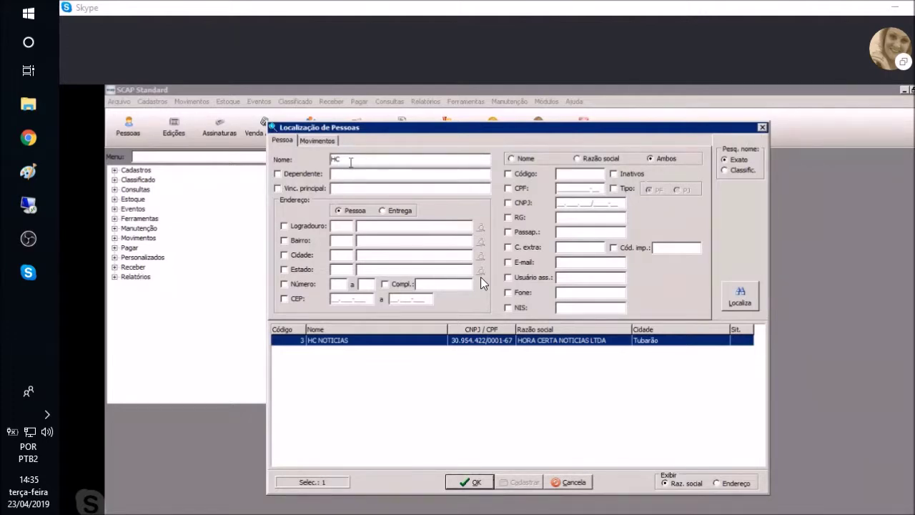
left_click_drag(351, 163, 310, 174)
Search by the new person's first name and dismiss the 'Nenhum registro selecionado!' message
type("MAR")
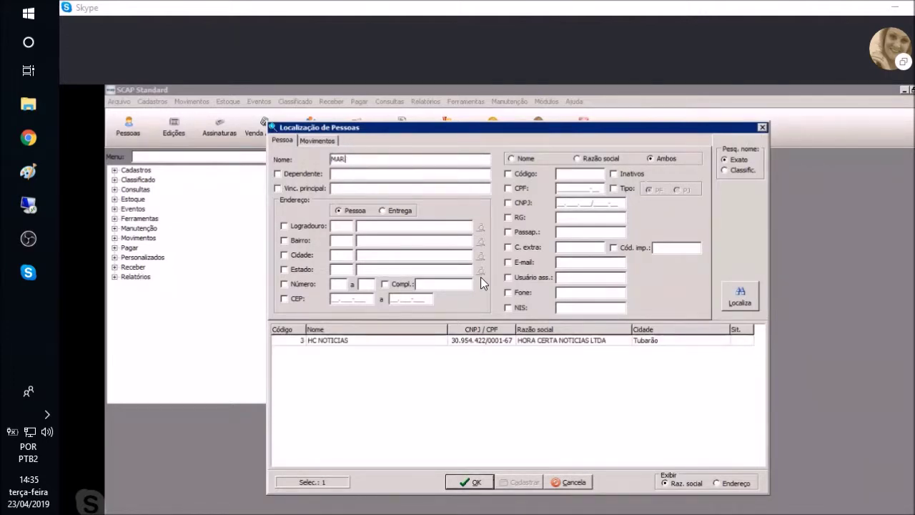
type("CELY")
left_click(731, 304)
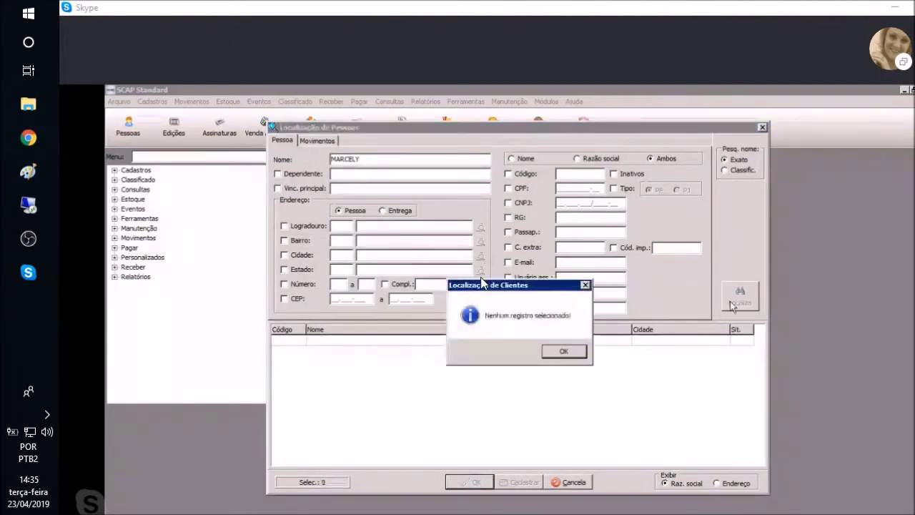
left_click(569, 357)
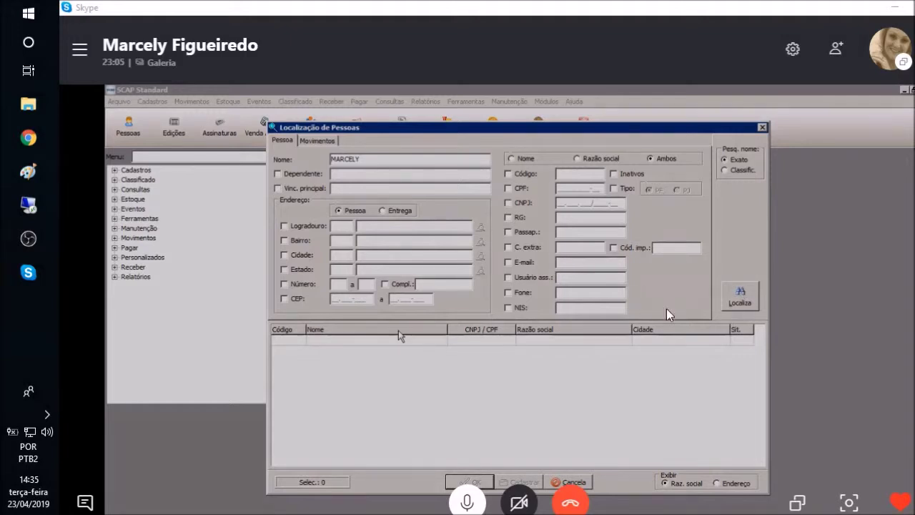
Start a new Física record, entering the person's full name and CPF number
key("Escape")
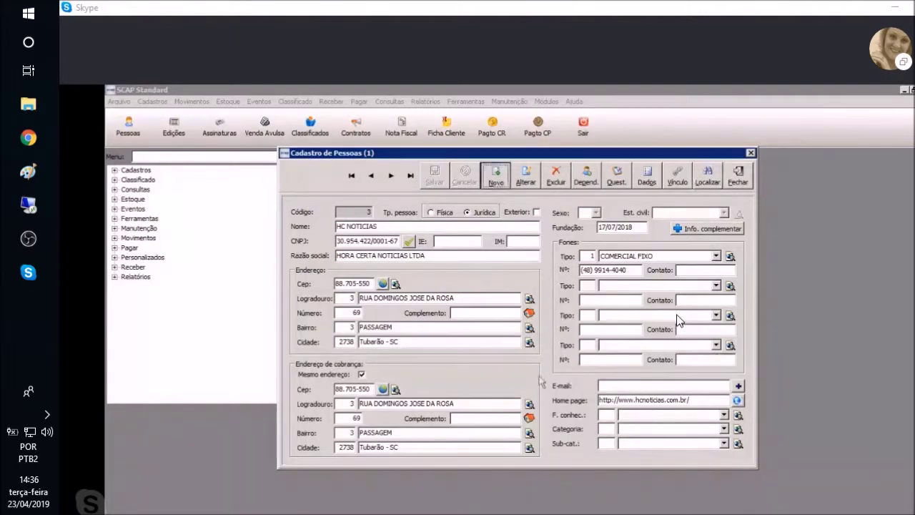
left_click(496, 176)
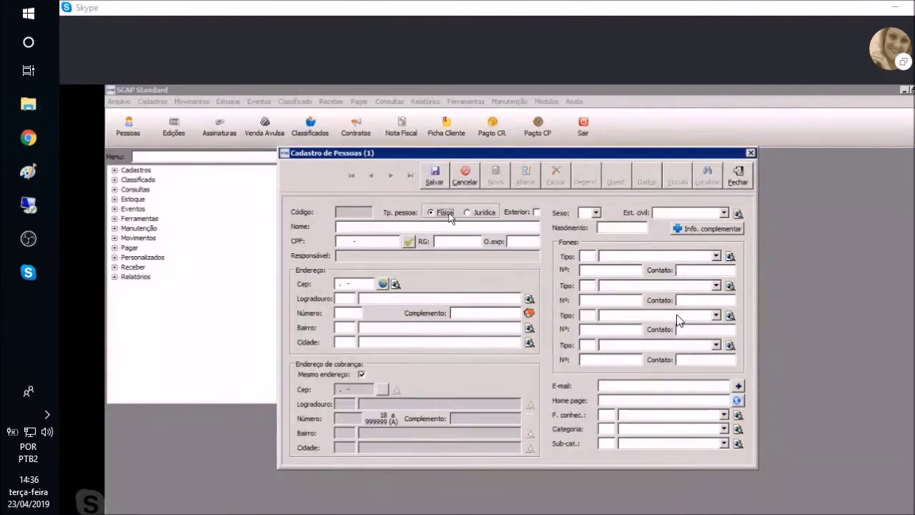
left_click(440, 226)
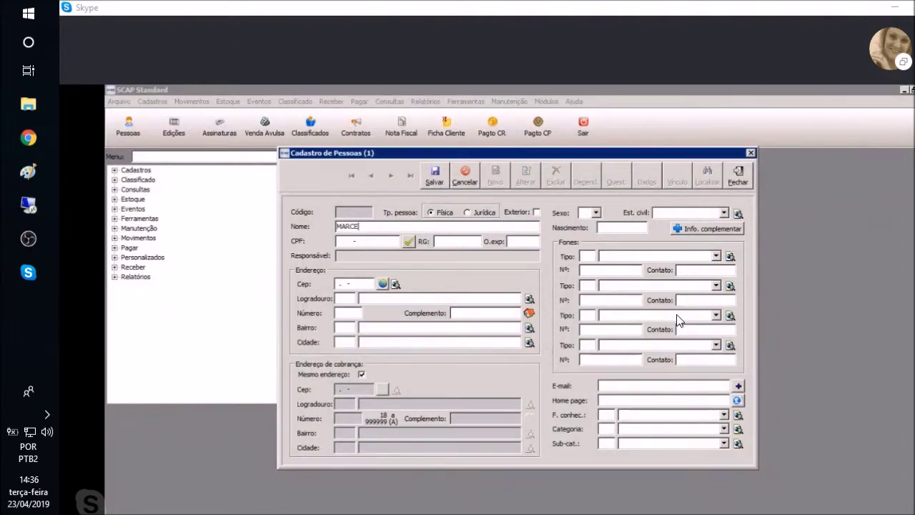
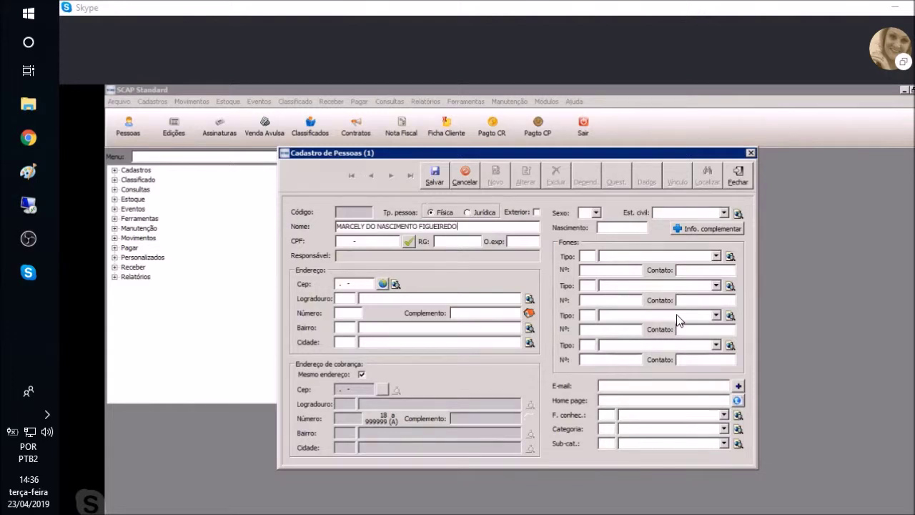
key("Tab")
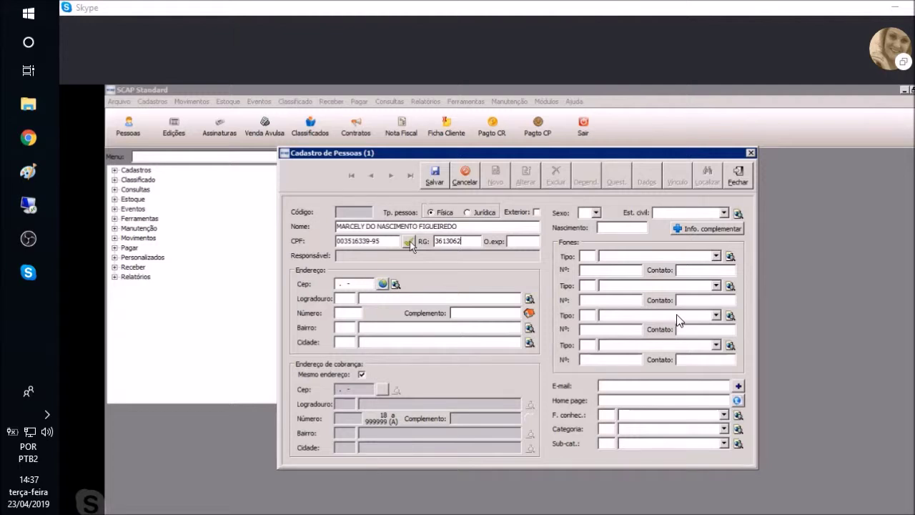
Confirm the CPF is not already registered, then enter the postal code to auto-fill the Tubarão - SC address
left_click(411, 243)
left_click(553, 355)
left_click(339, 284)
Select the postal code value in the Cep field and delete it
left_click(382, 285)
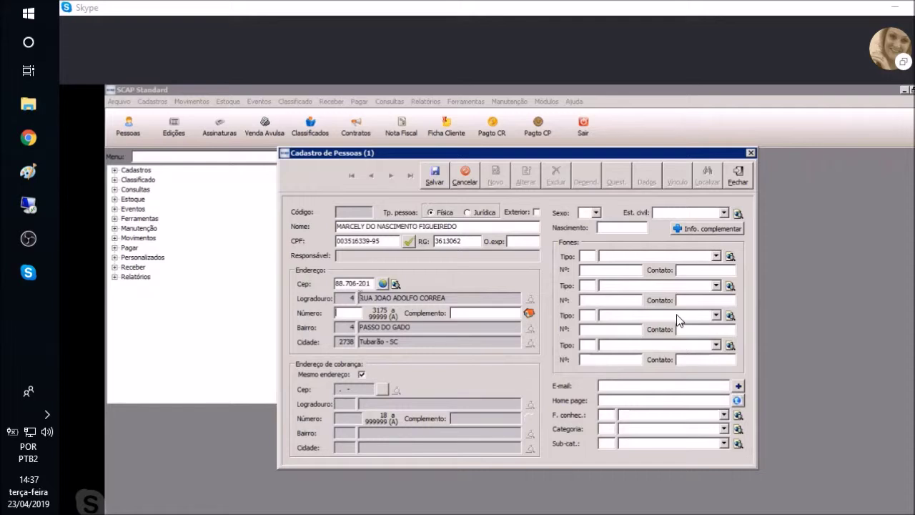
left_click_drag(369, 283, 317, 284)
key("Delete")
Try a city-based postal code search without picking a city, then close the CEP lookup
left_click(396, 285)
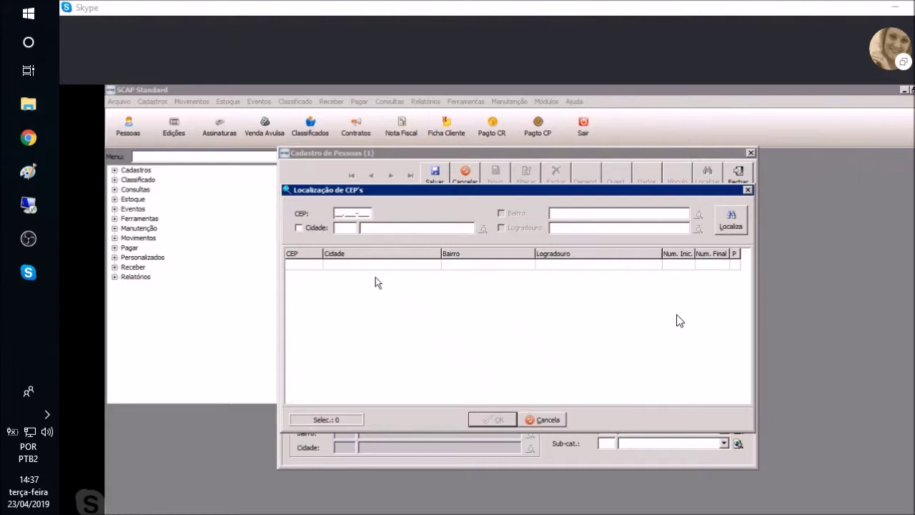
left_click(299, 228)
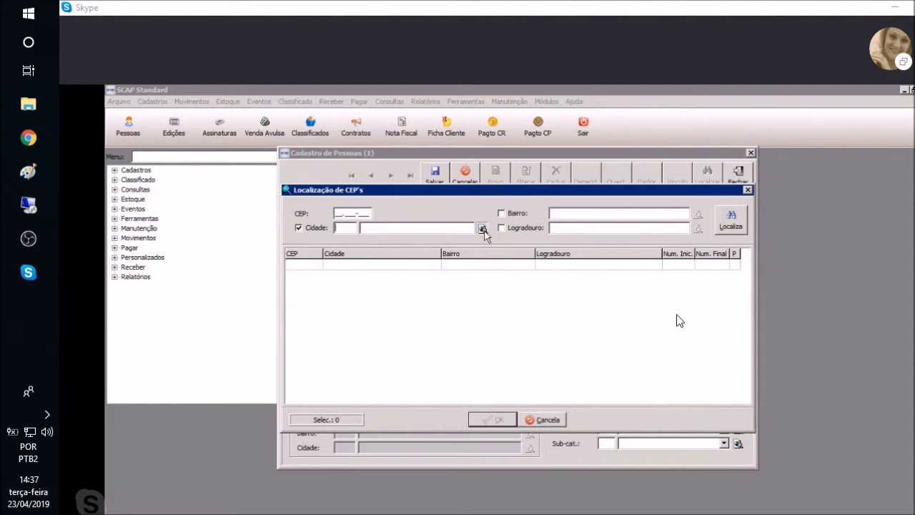
left_click(482, 229)
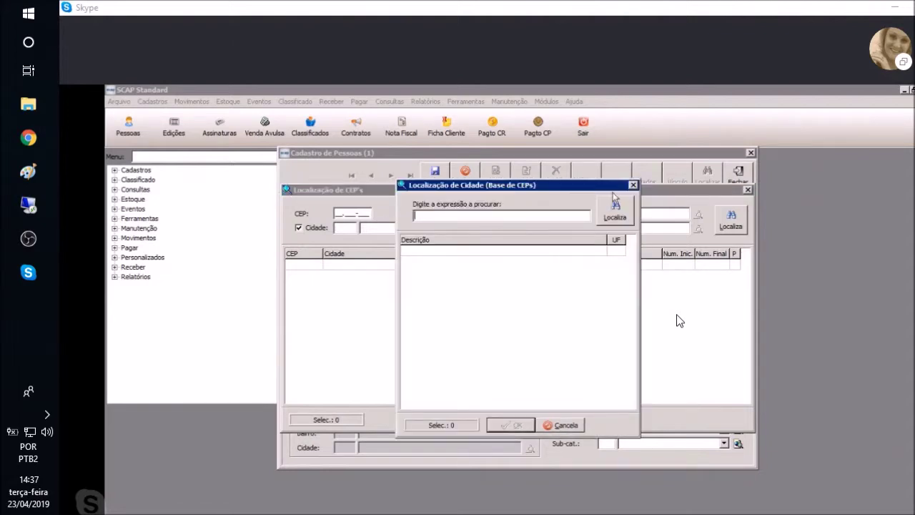
left_click(632, 184)
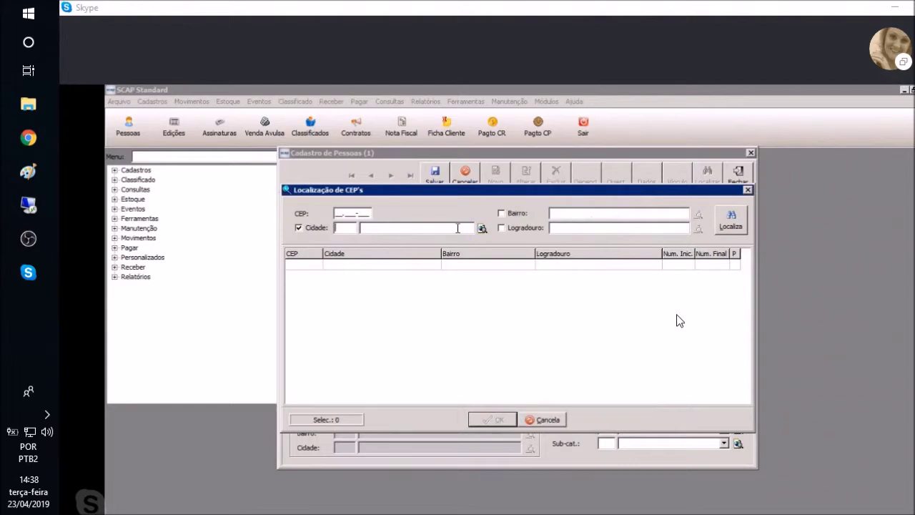
left_click(482, 228)
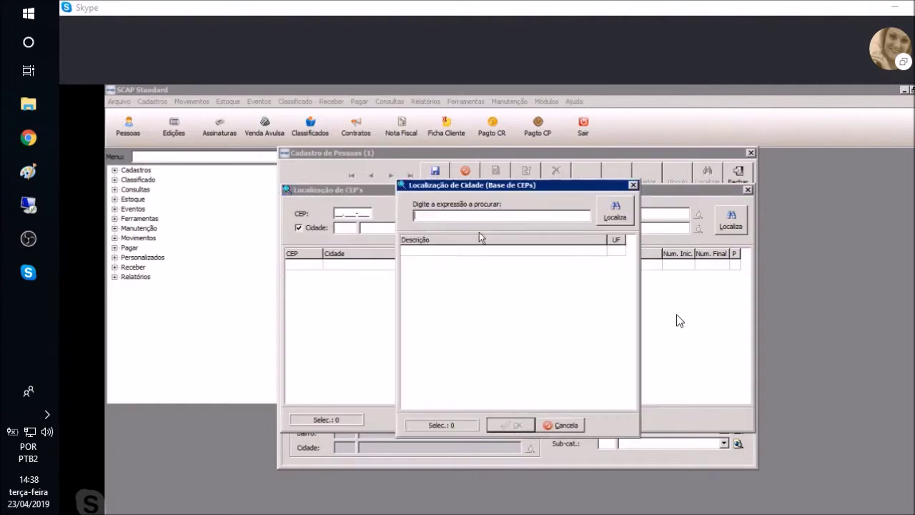
left_click(633, 185)
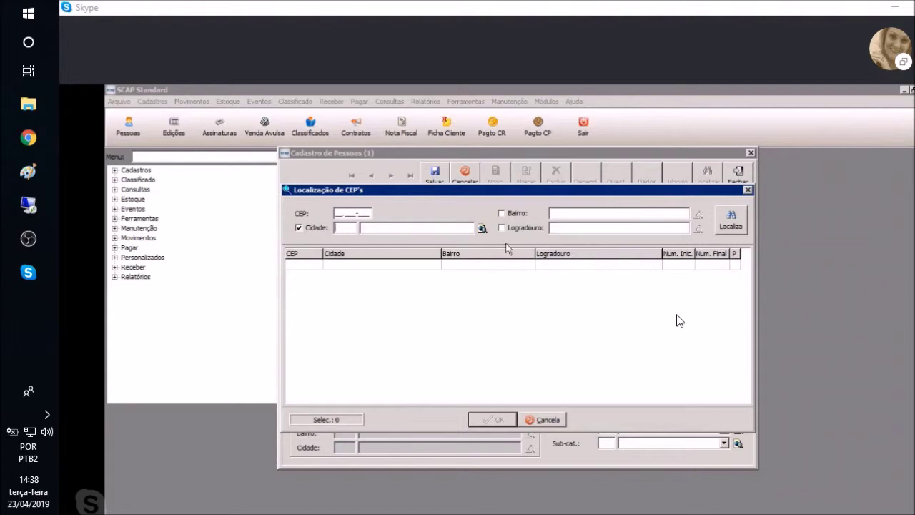
left_click(747, 191)
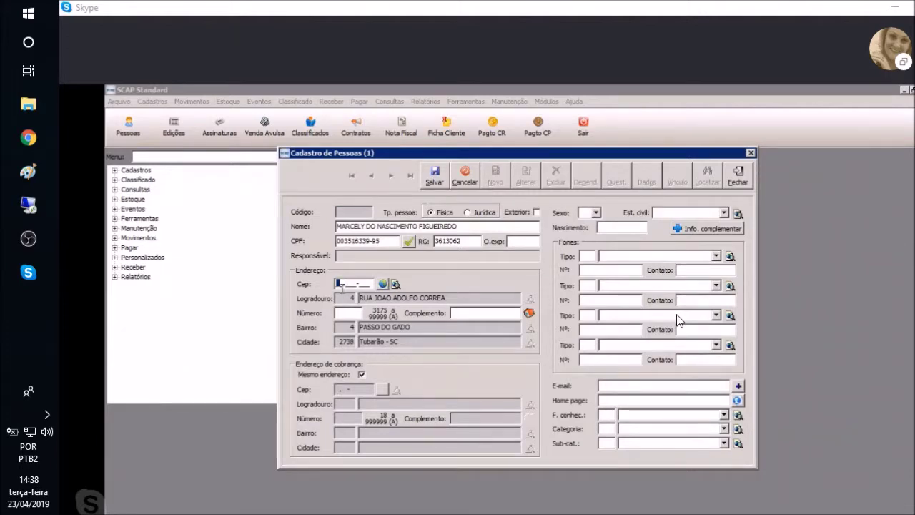
Re-enter the postal code and house number, keeping the billing address the same as the main one
left_click(347, 315)
key("Tab")
left_click(361, 375)
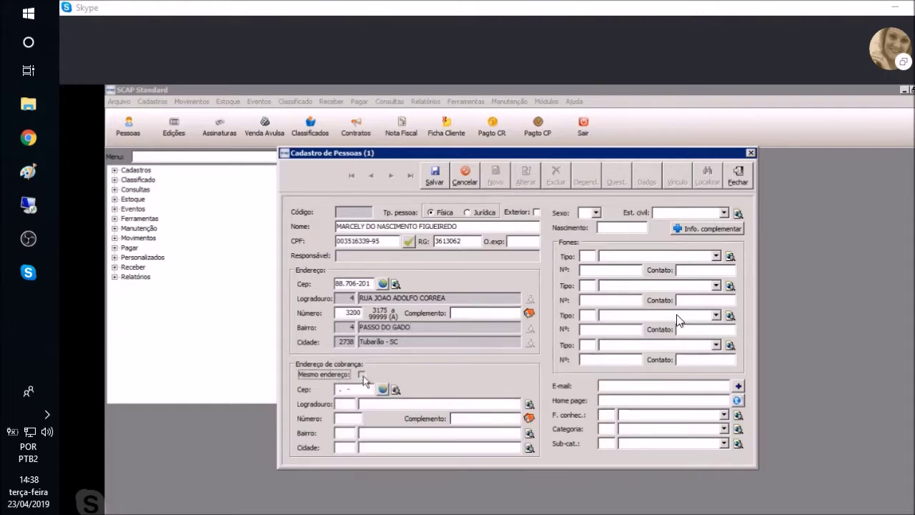
left_click(362, 374)
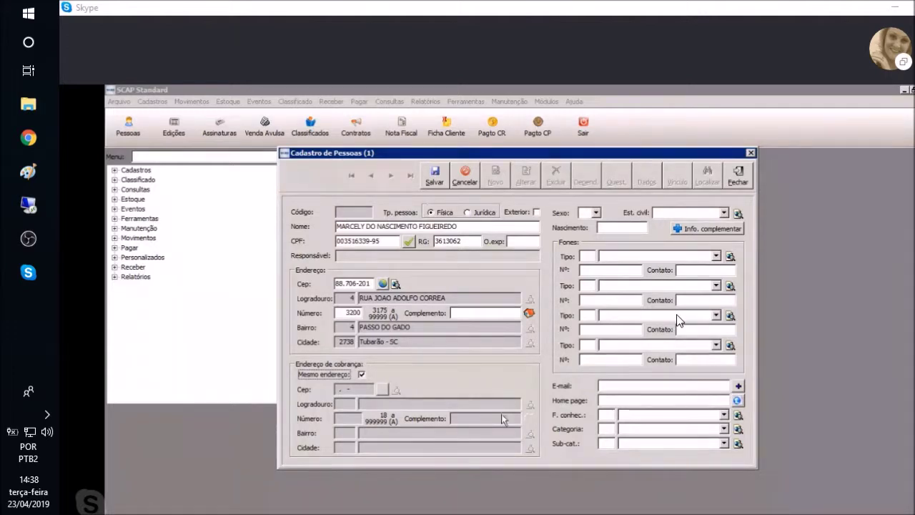
left_click(598, 213)
left_click(591, 230)
left_click(597, 214)
left_click(598, 215)
left_click(724, 213)
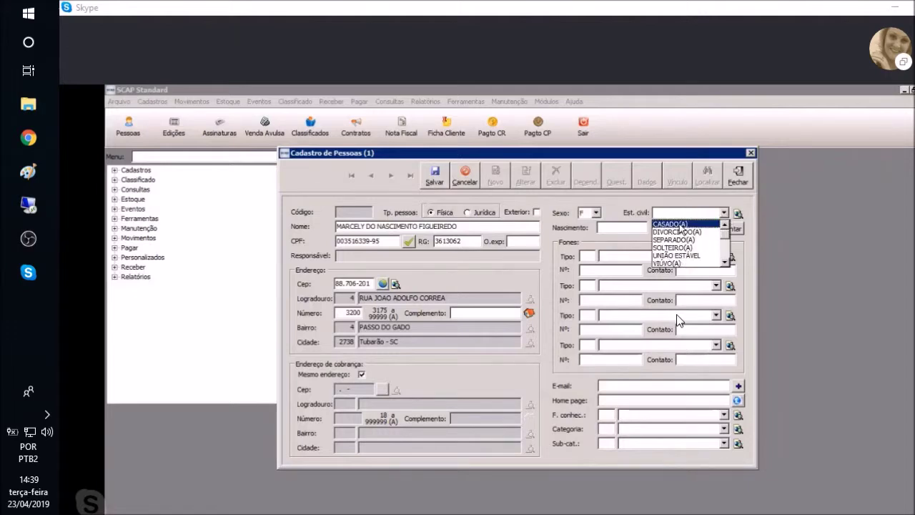
left_click(680, 224)
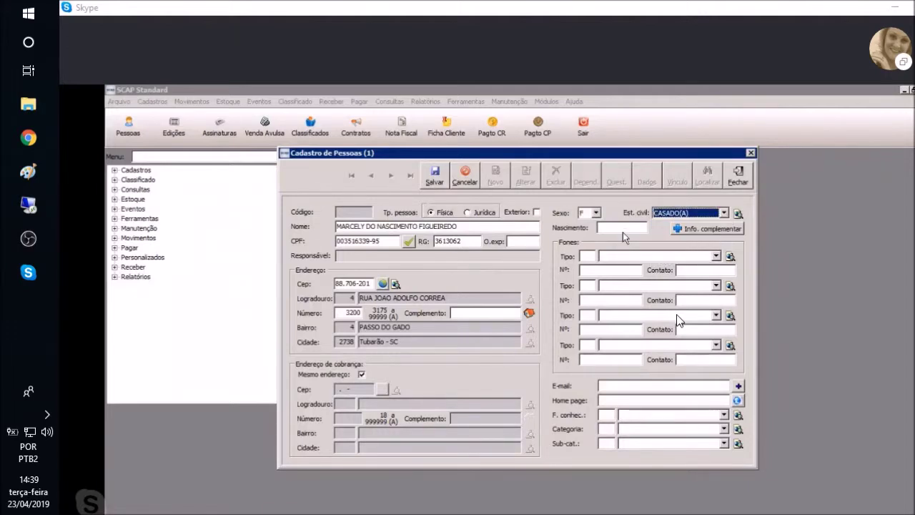
left_click(628, 228)
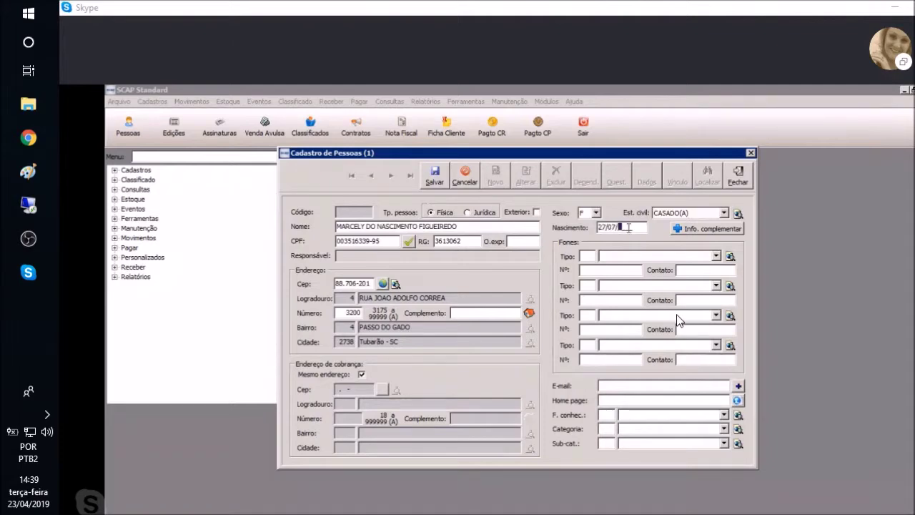
left_click(646, 256)
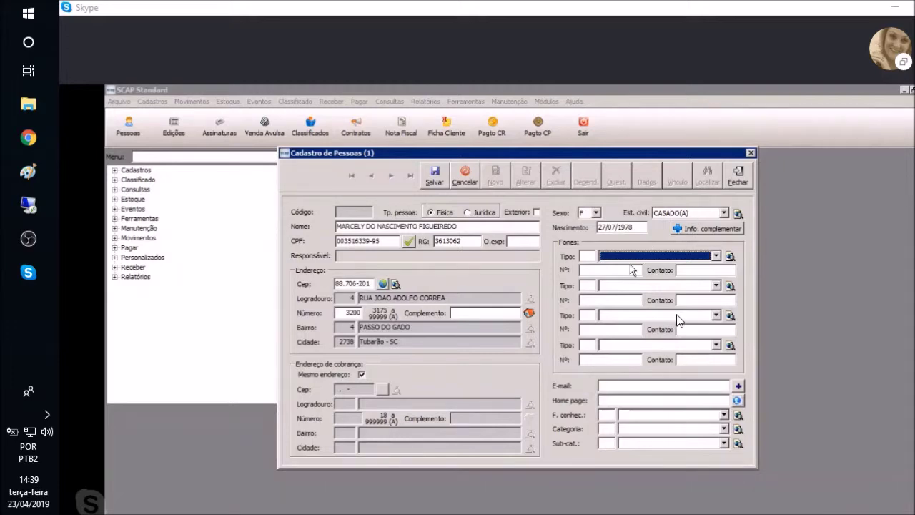
Add a first phone of type CELULAR PESSOAL with the contact's mobile number
left_click(715, 255)
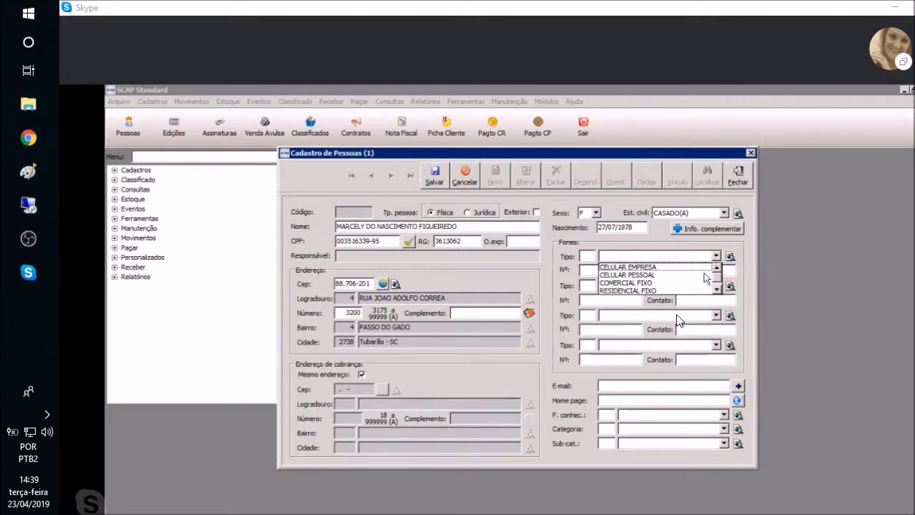
left_click(702, 275)
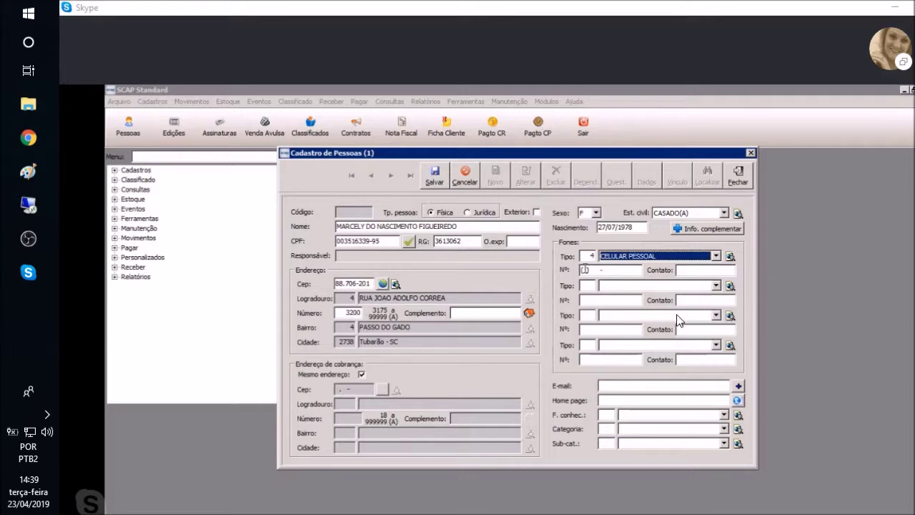
key("Tab")
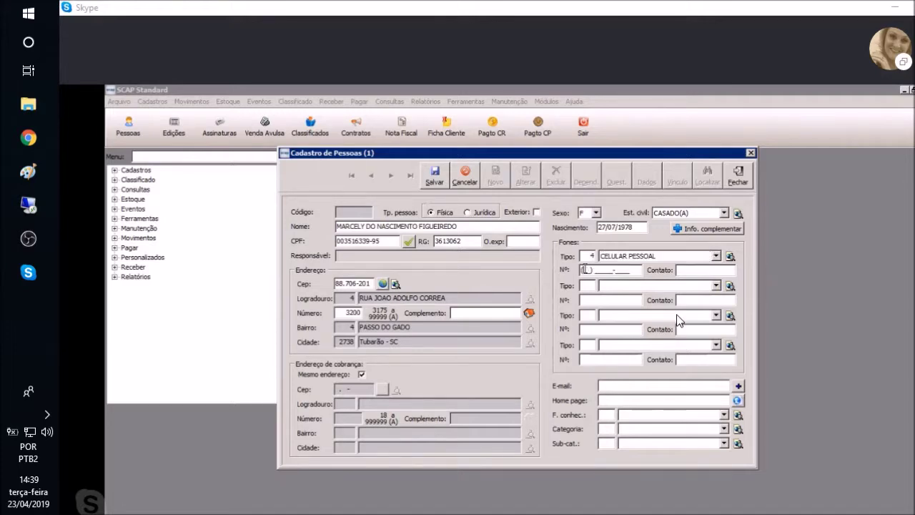
left_click(716, 255)
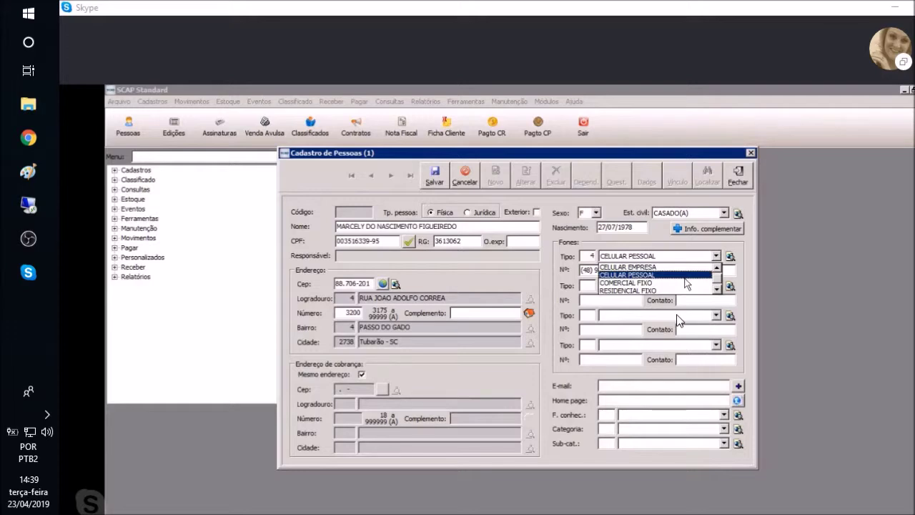
left_click(741, 245)
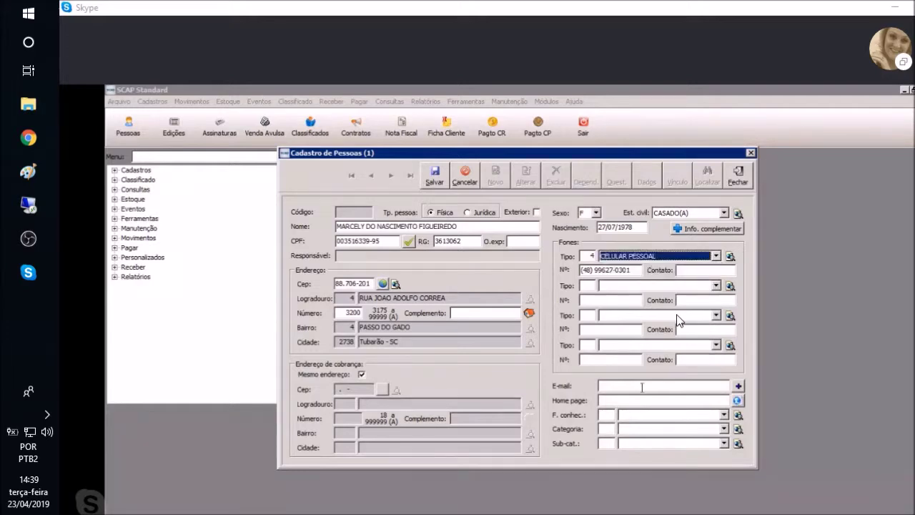
left_click(642, 386)
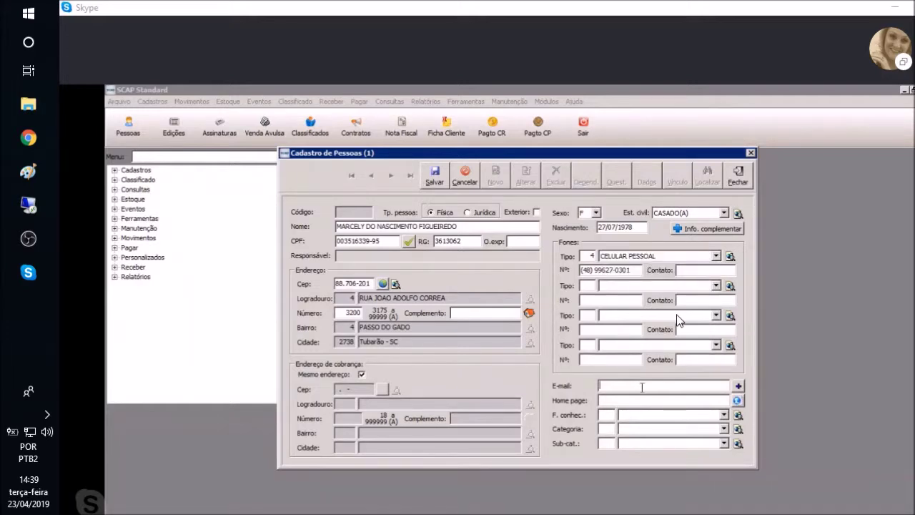
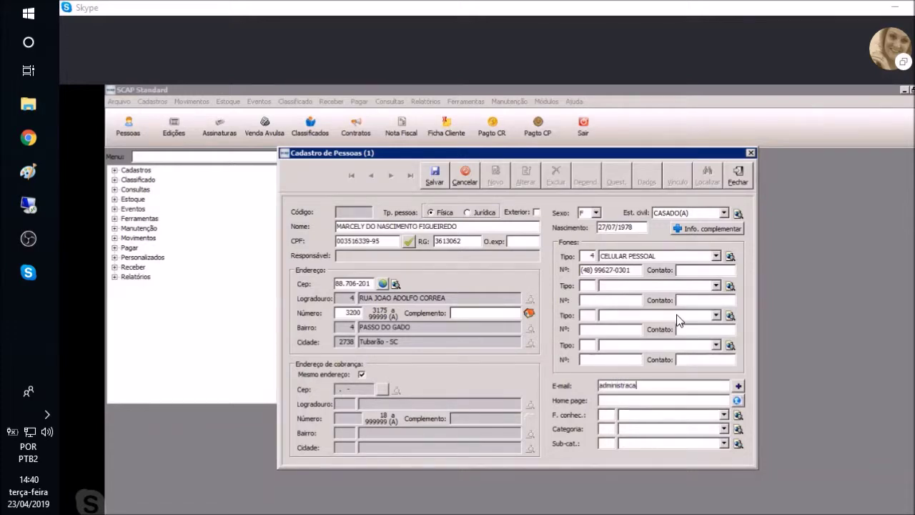
Type the person's e-mail address into the E-mail field
left_click(724, 415)
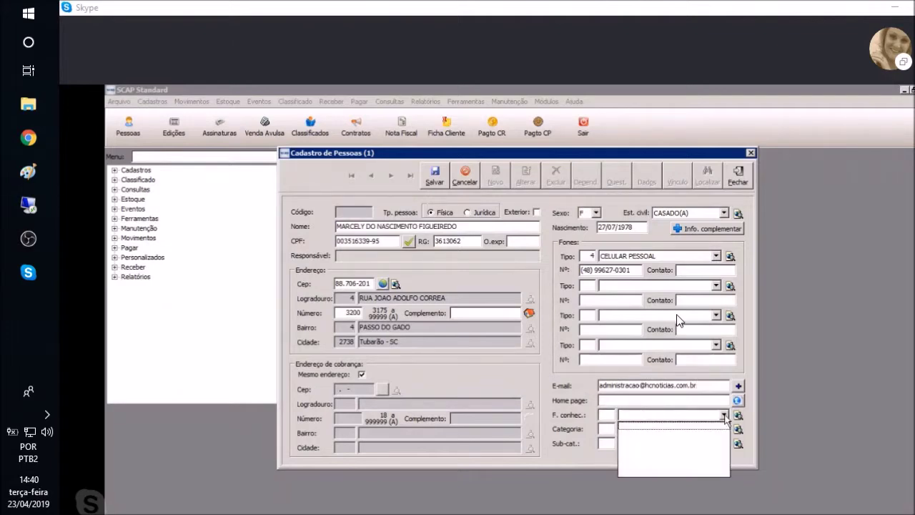
left_click(725, 417)
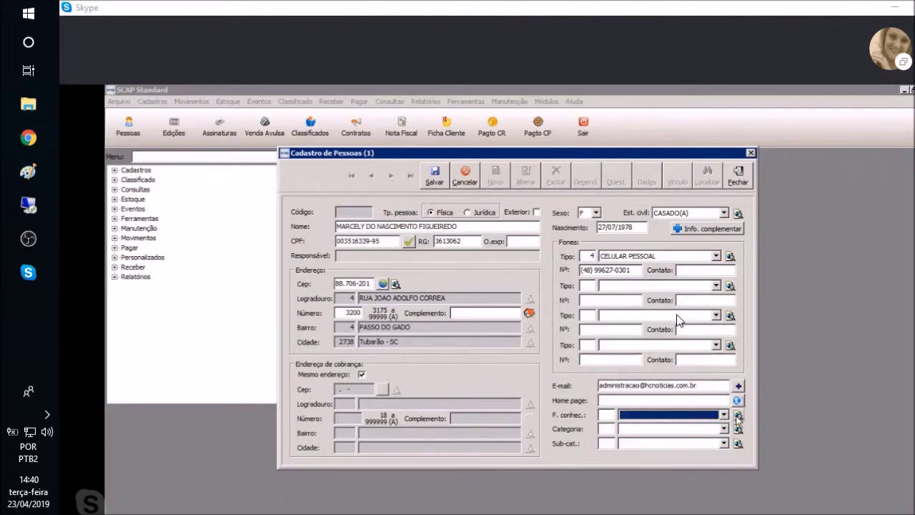
left_click(738, 416)
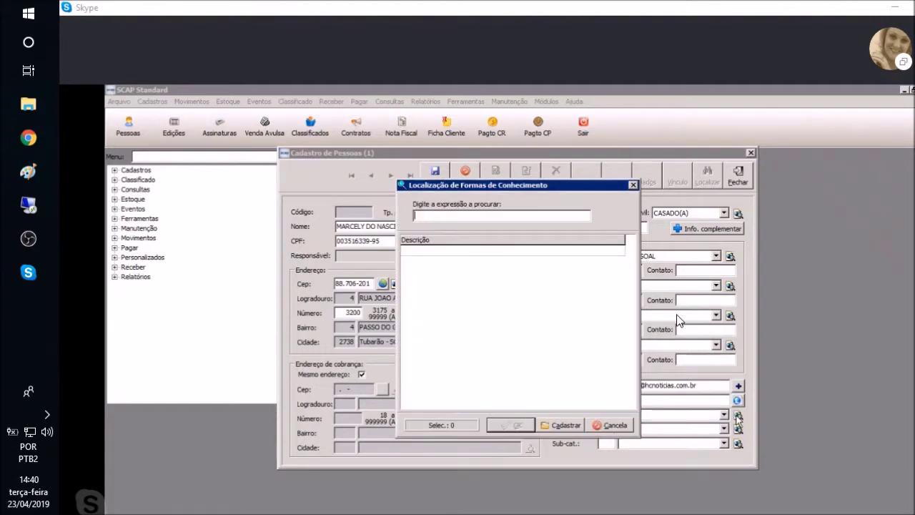
left_click(632, 185)
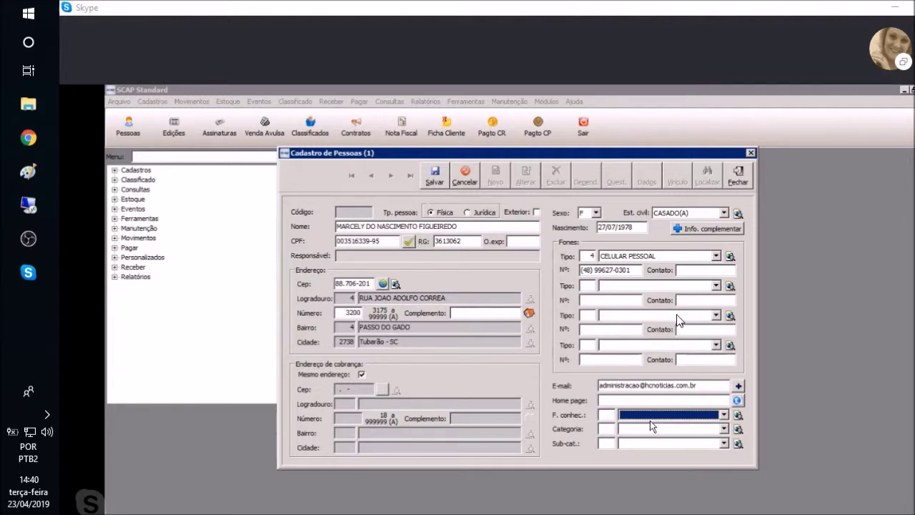
left_click(739, 416)
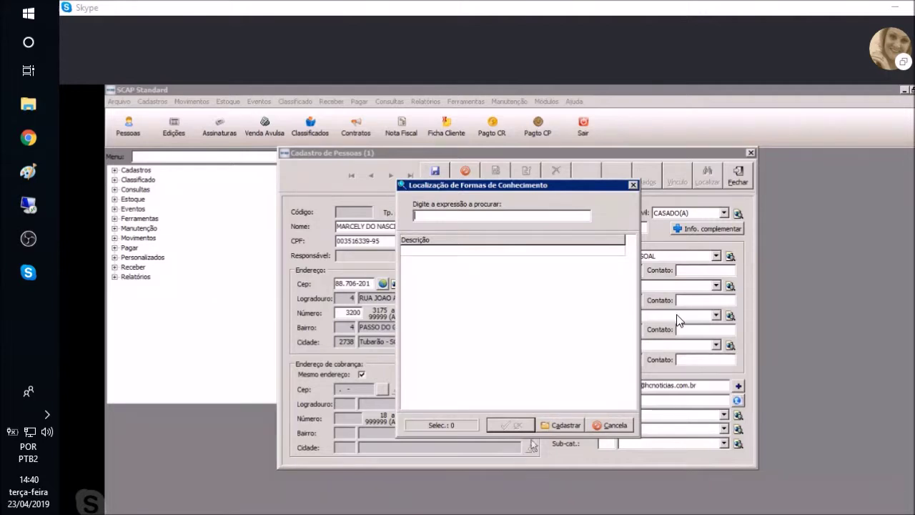
left_click(561, 424)
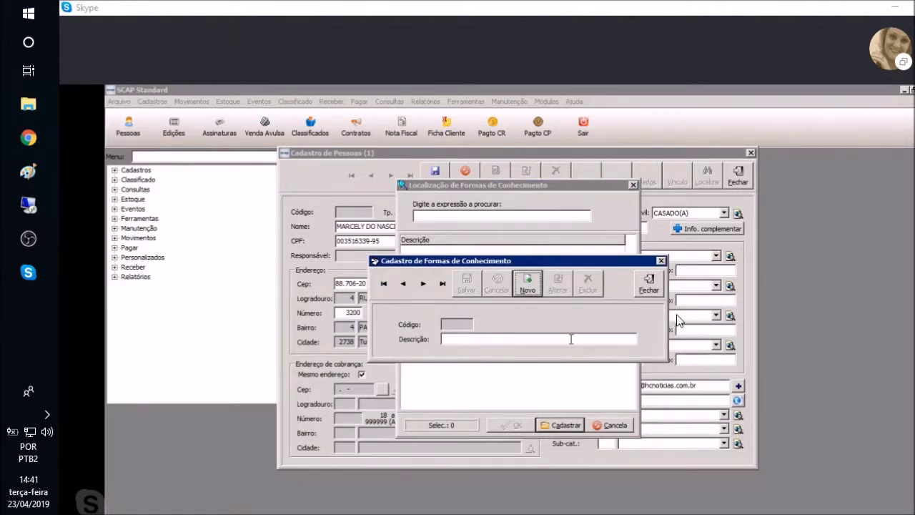
left_click(655, 278)
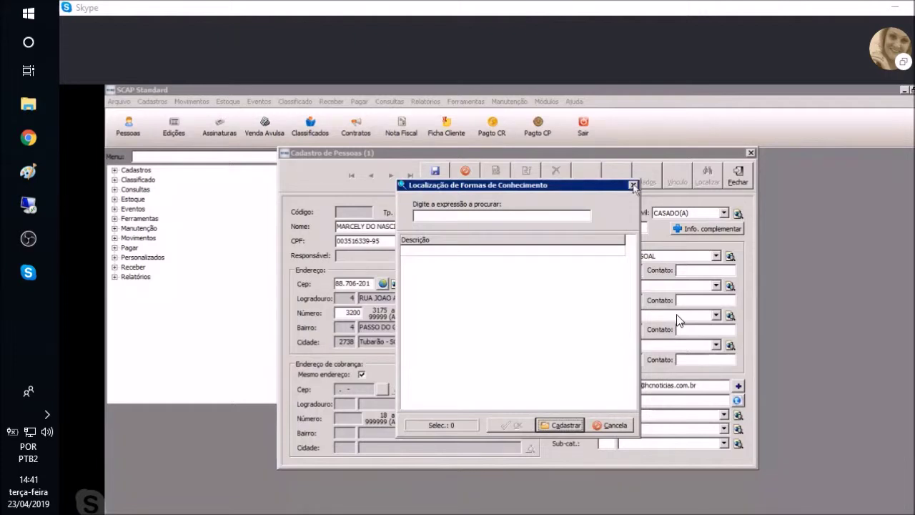
left_click(632, 186)
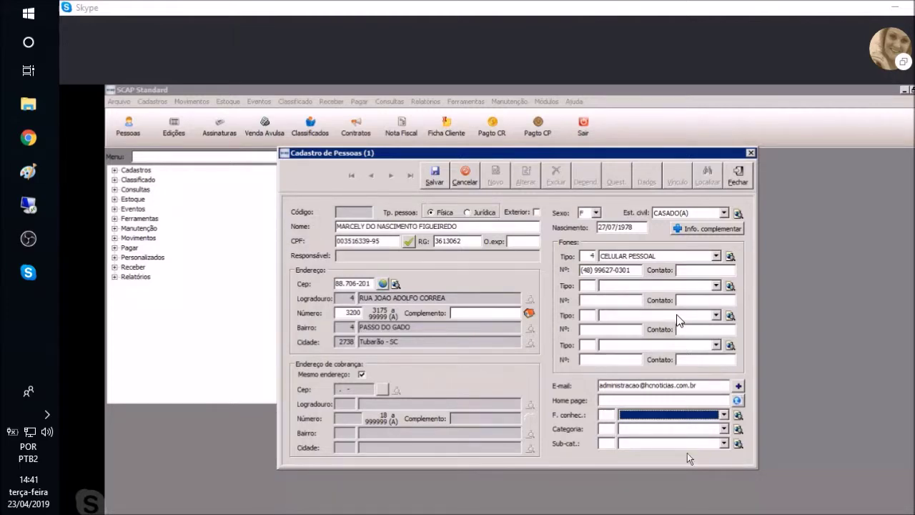
Look over the Categoria and Sub-cat. lists and confirm the e-mail is listed as PRINCIPAL
left_click(724, 429)
left_click(723, 442)
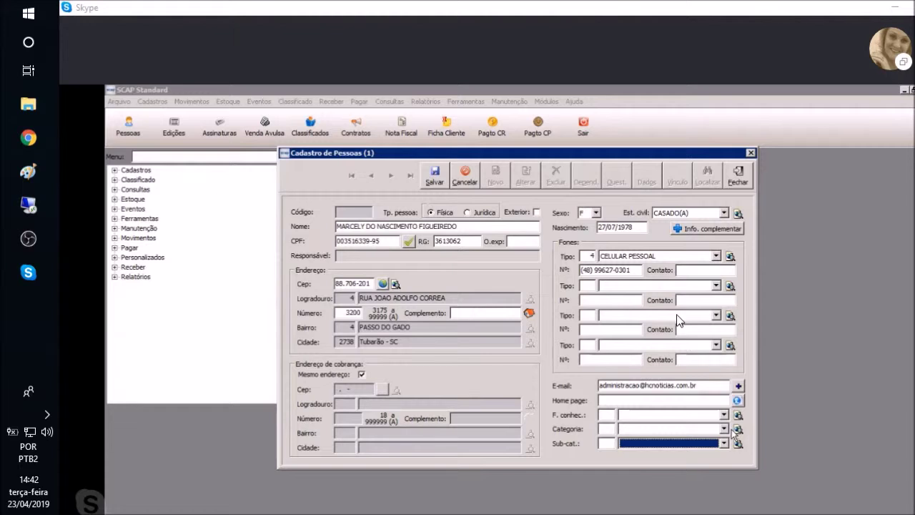
left_click(739, 387)
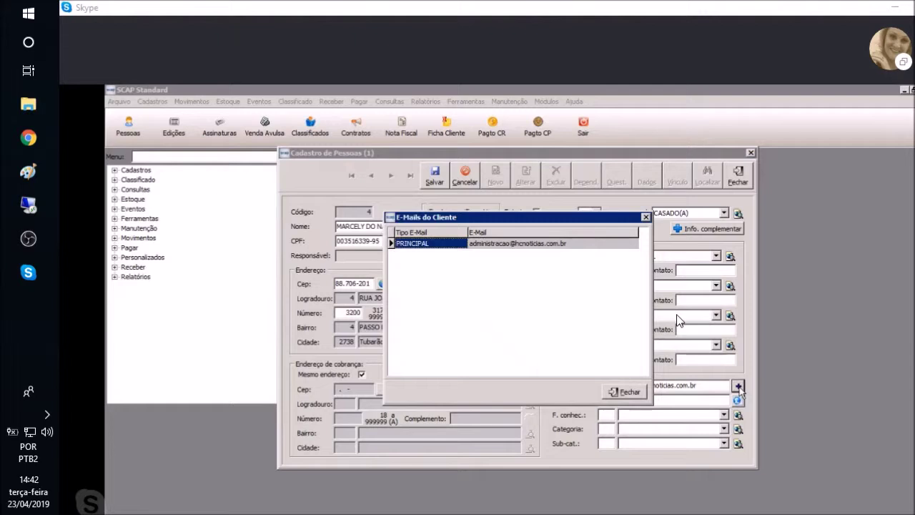
left_click(646, 218)
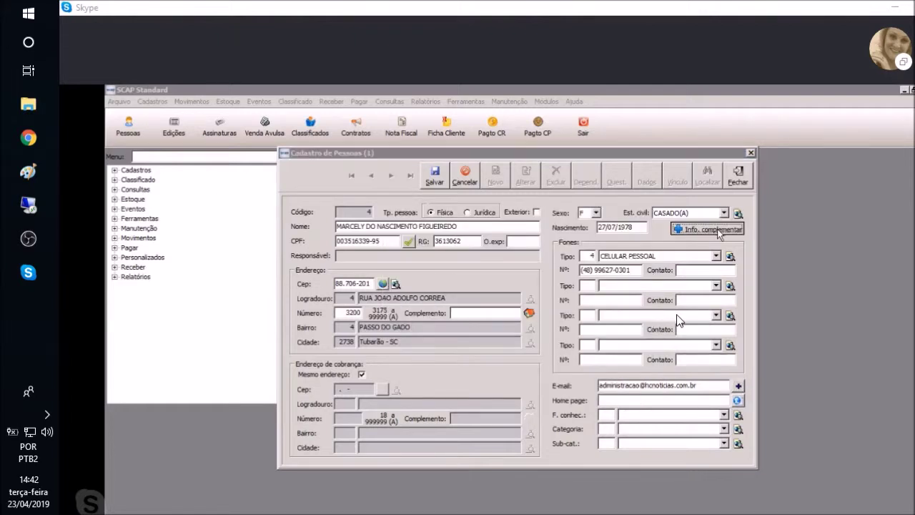
left_click(715, 228)
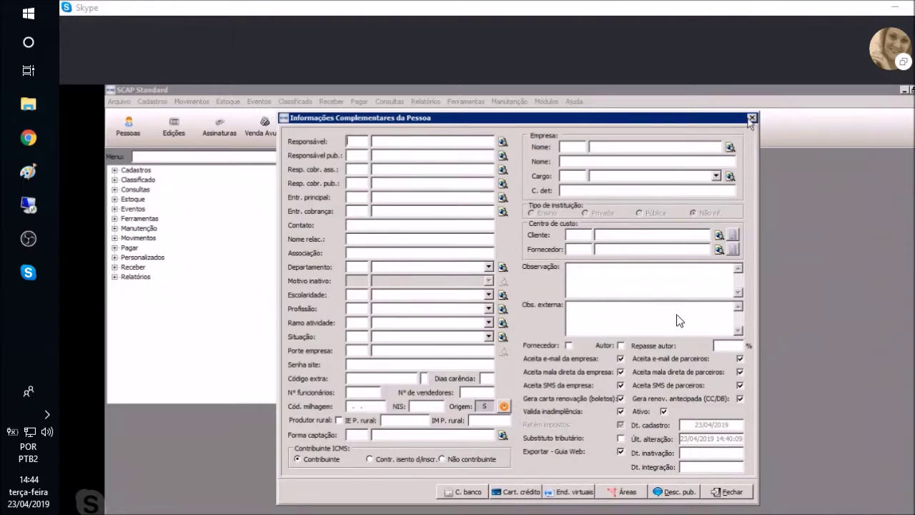
left_click(752, 118)
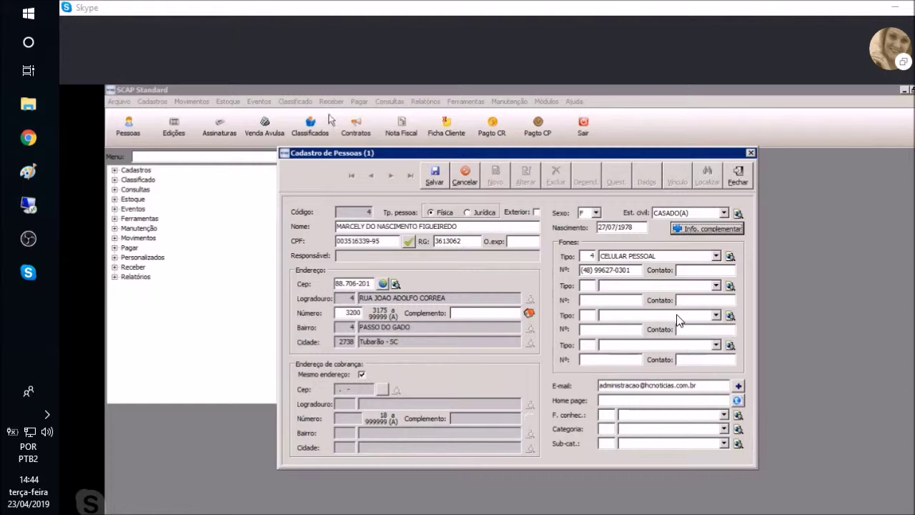
Save the new person record and jump to the first record, ASPIN
left_click(435, 176)
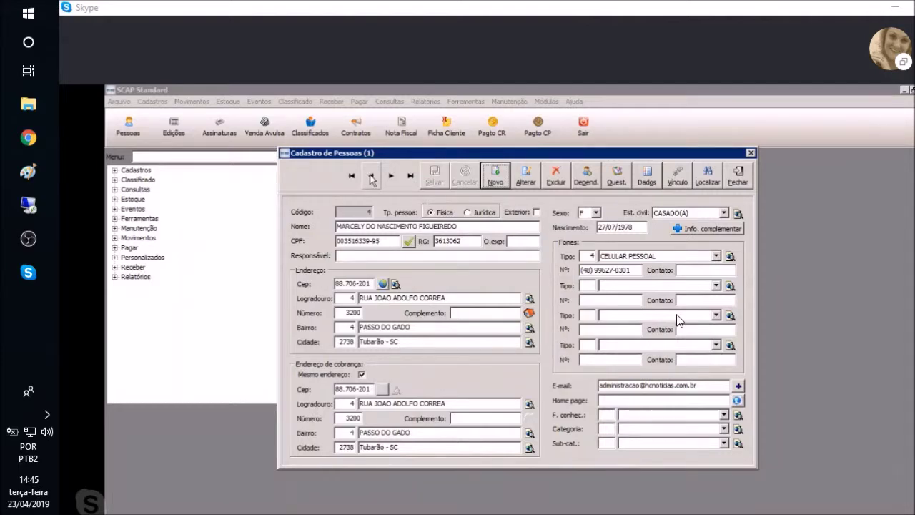
left_click(352, 177)
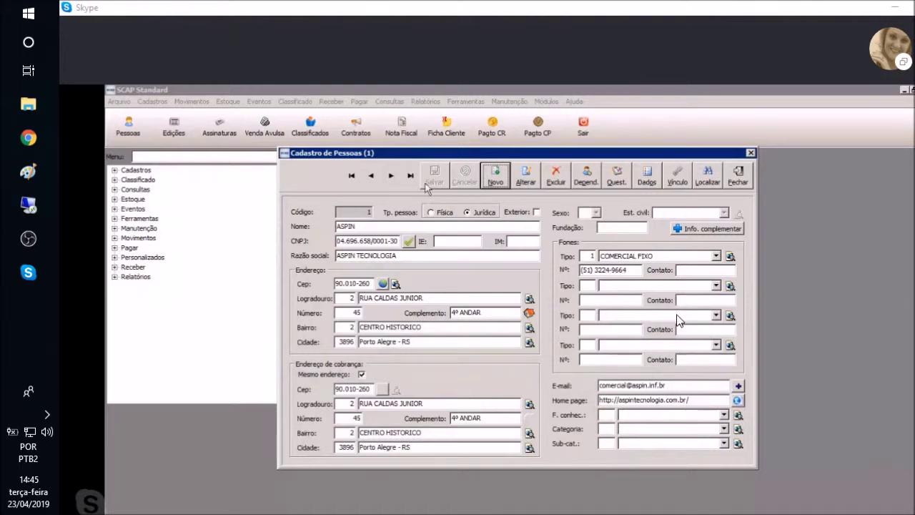
Step forward to record código 3, HC NOTICIAS in Tubarão - SC
left_click(391, 176)
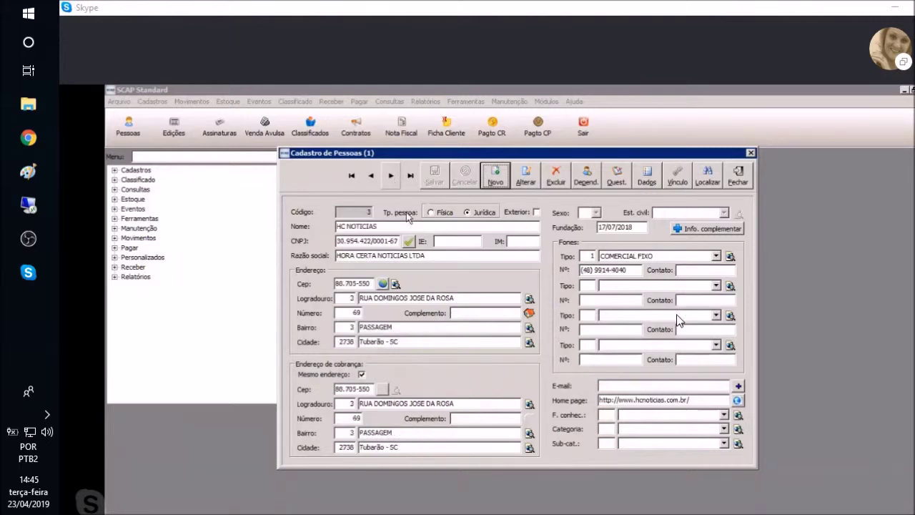